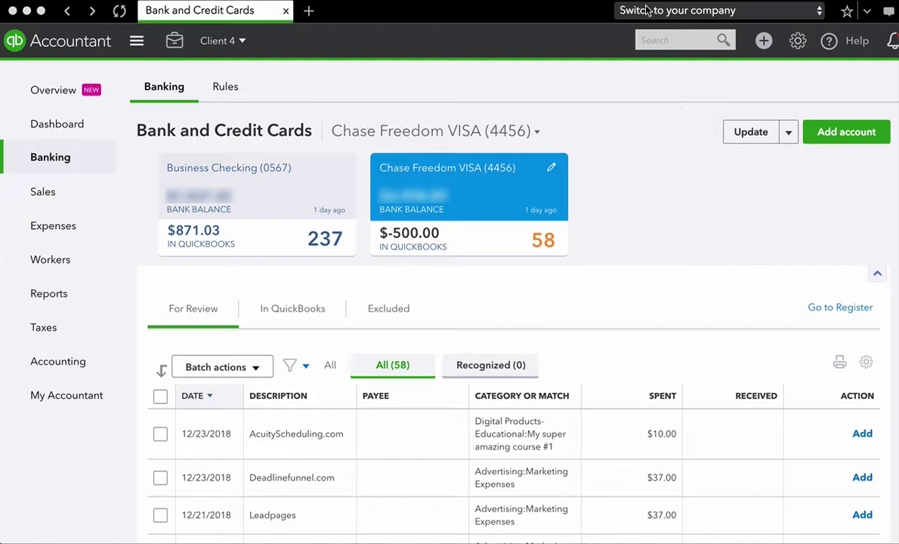
Expand the 12/23/2018 AcuityScheduling.com transaction to show its payee, category and memo details
{"action": "scroll", "coordinate": [299, 174], "scroll_direction": "down", "scroll_amount": 5}
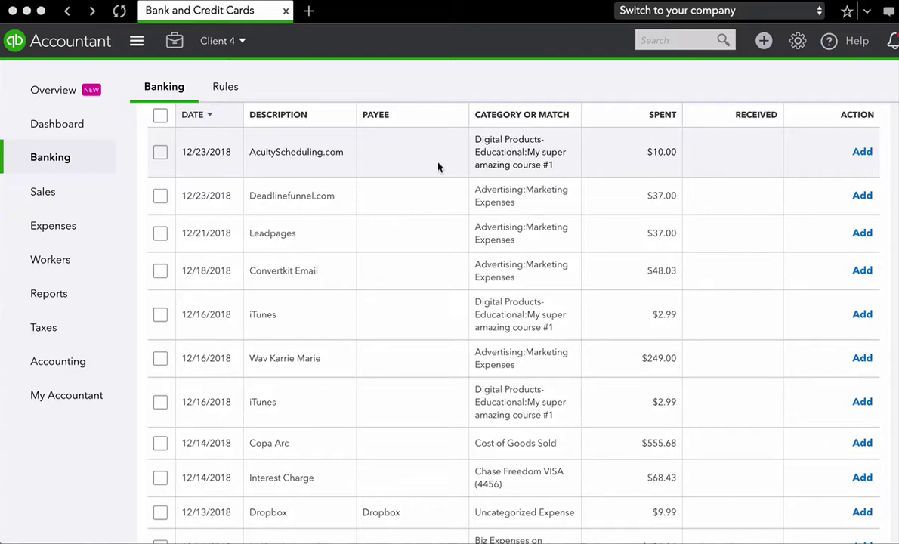
{"action": "left_click", "coordinate": [632, 165]}
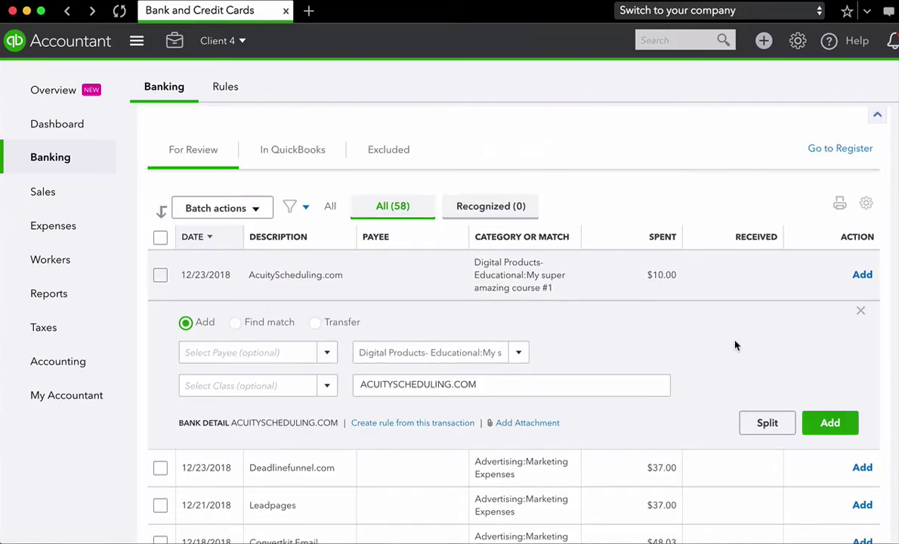
{"action": "scroll", "coordinate": [734, 345], "scroll_direction": "down", "scroll_amount": 2}
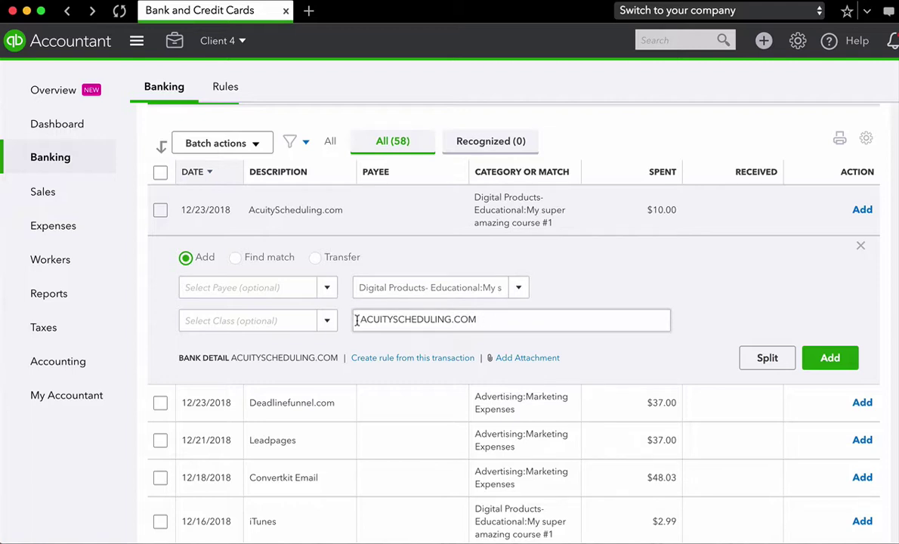
{"action": "left_click_drag", "start_coordinate": [354, 319], "coordinate": [495, 321]}
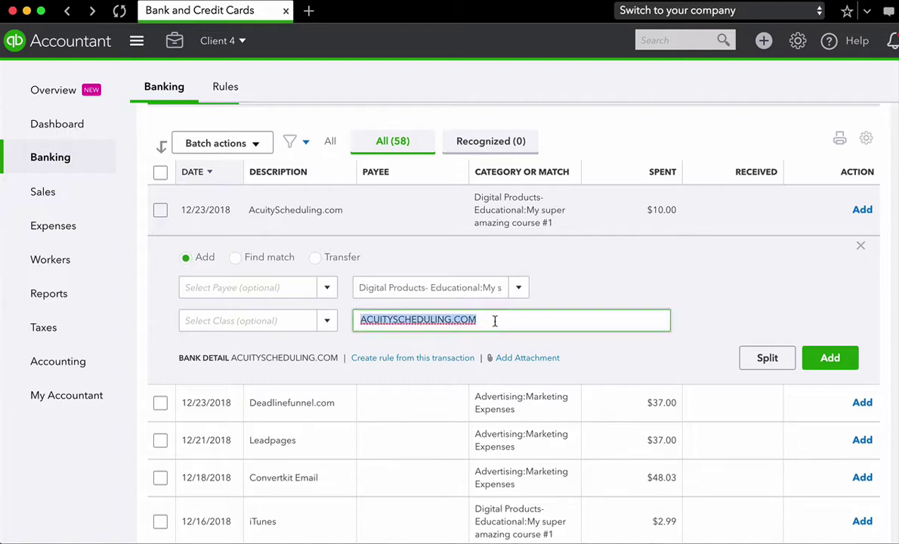
{"action": "left_click", "coordinate": [494, 320]}
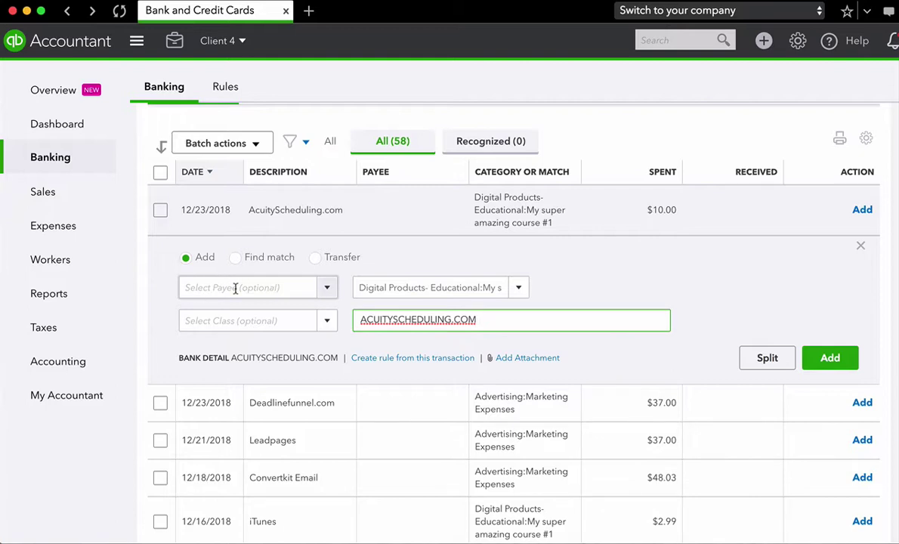
{"action": "scroll", "coordinate": [236, 293], "scroll_direction": "down", "scroll_amount": 1}
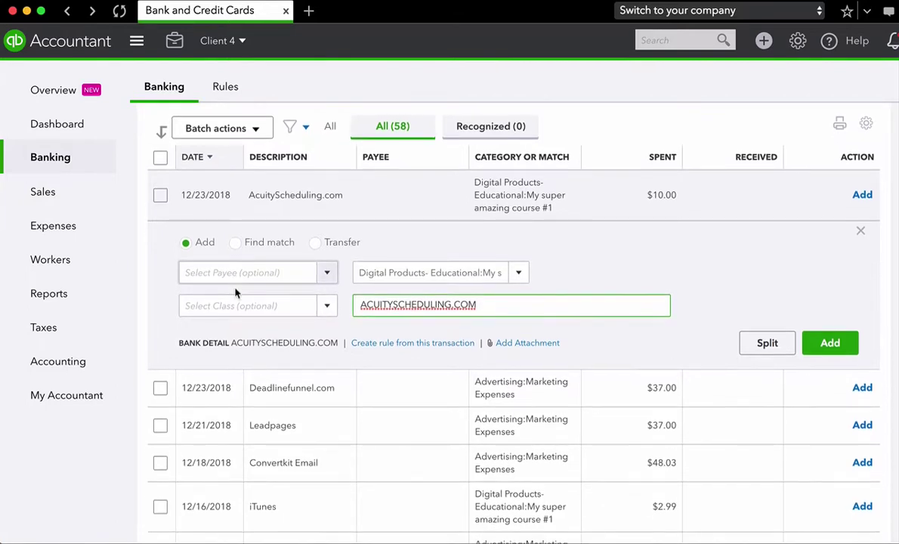
{"action": "scroll", "coordinate": [235, 294], "scroll_direction": "down", "scroll_amount": 2}
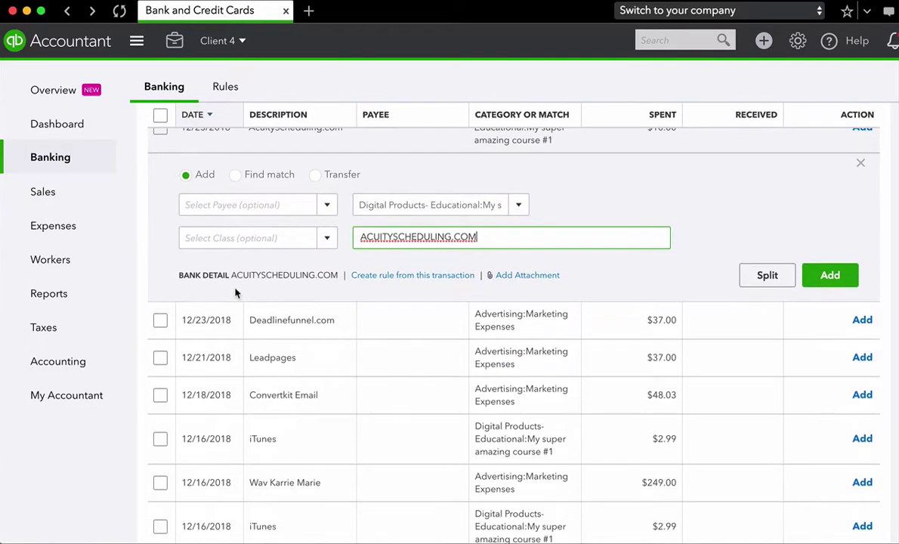
Create Acuity as a new vendor and assign it as the payee of the 12/23/2018 AcuityScheduling.com transaction
{"action": "left_click", "coordinate": [217, 205]}
{"action": "type", "text": "Acui"}
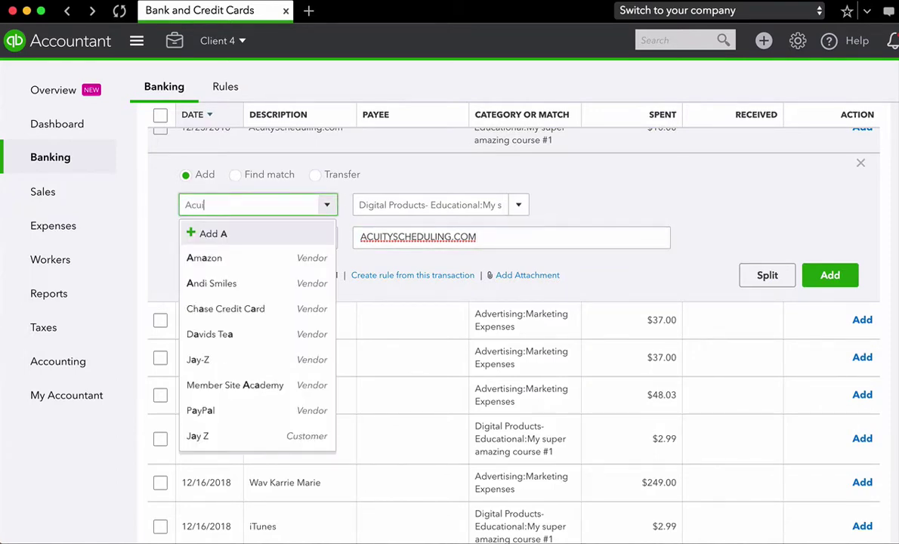
{"action": "type", "text": "ty"}
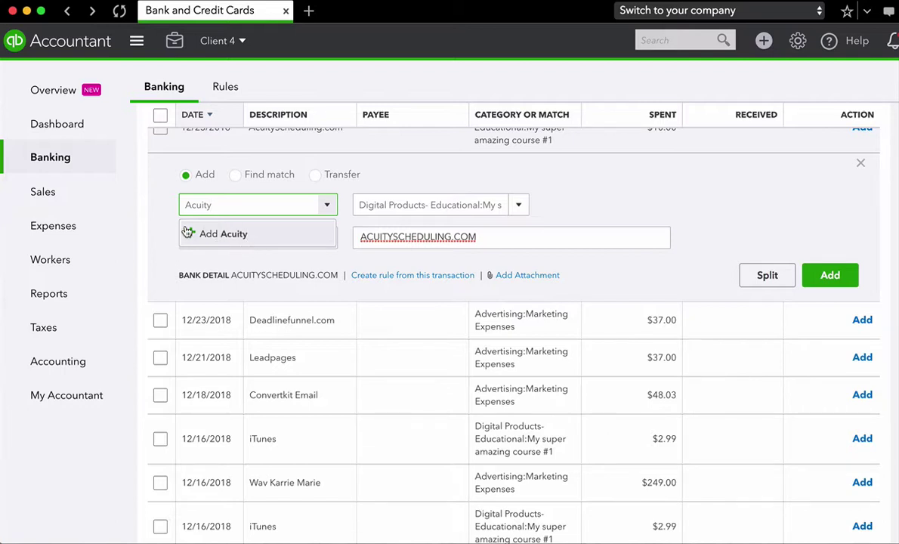
{"action": "left_click", "coordinate": [239, 235]}
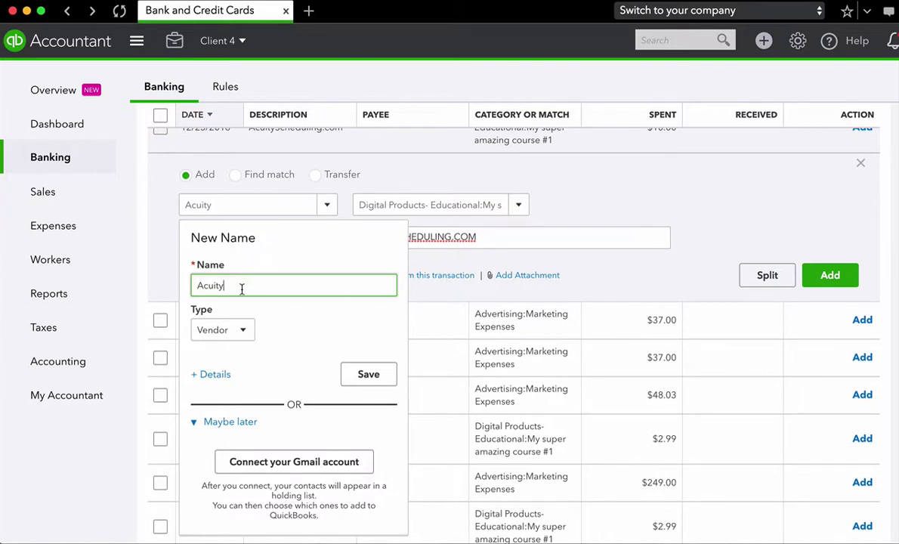
{"action": "left_click", "coordinate": [244, 339]}
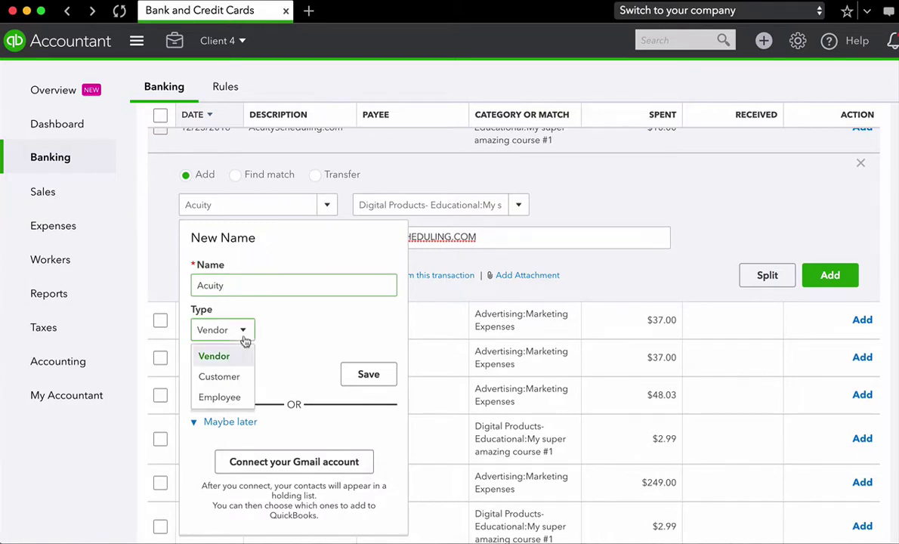
{"action": "left_click", "coordinate": [224, 357]}
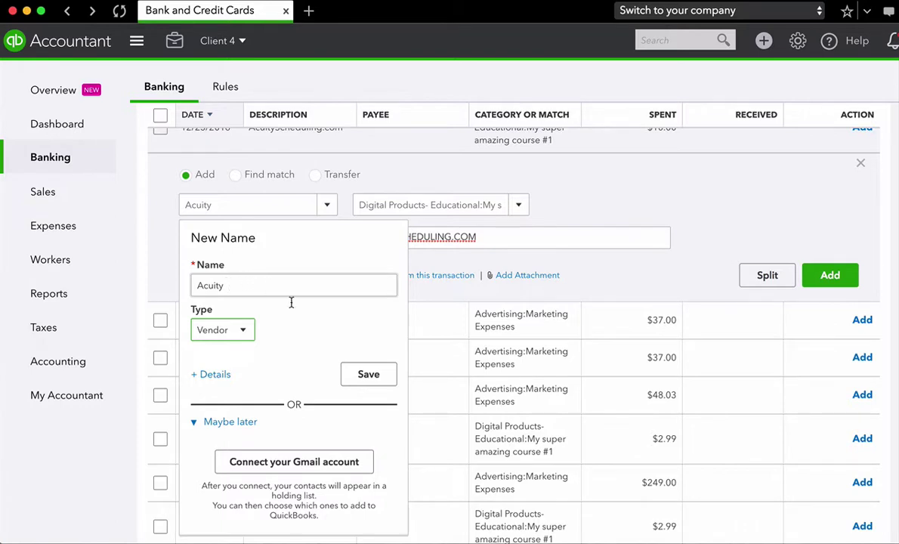
{"action": "left_click", "coordinate": [359, 376]}
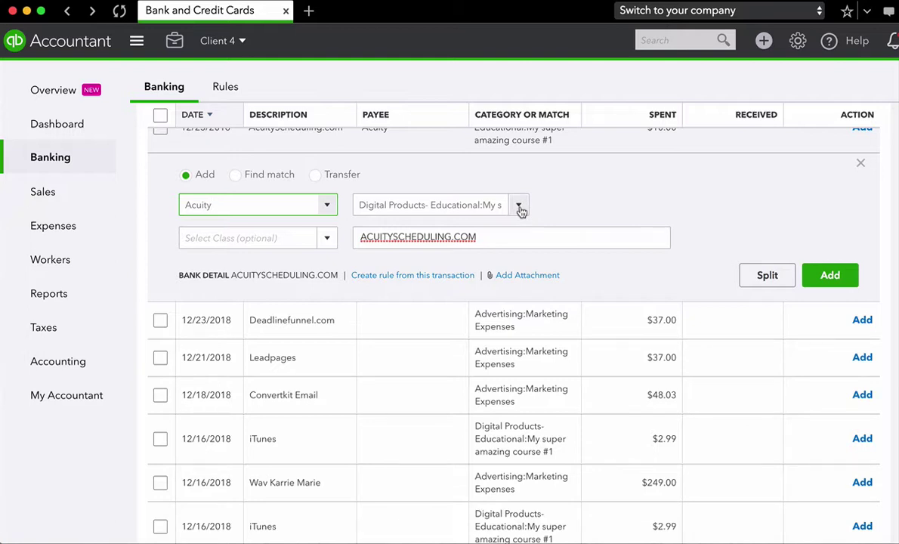
{"action": "left_click", "coordinate": [478, 205]}
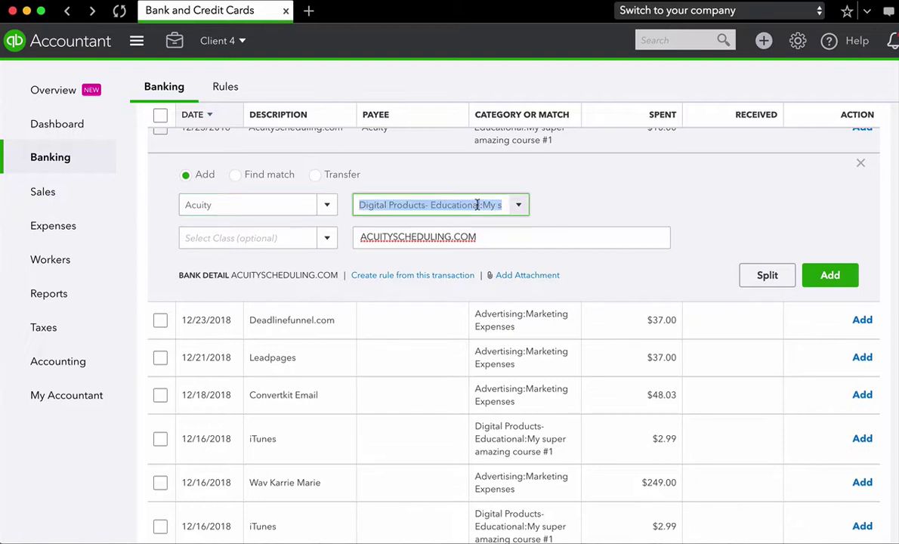
{"action": "type", "text": "Soft"}
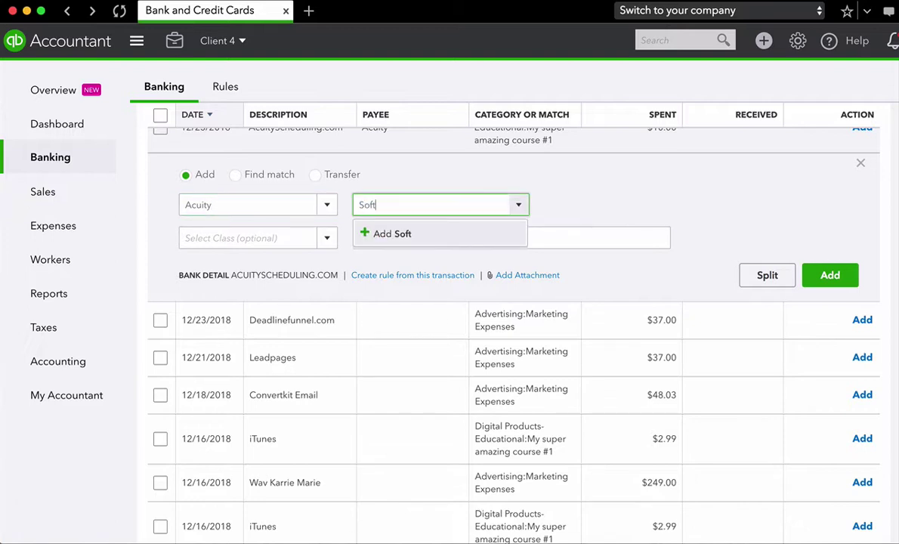
{"action": "key", "text": "BackSpace"}
{"action": "key", "text": "BackSpace"}
{"action": "key", "text": "BackSpace"}
{"action": "key", "text": "BackSpace"}
{"action": "type", "text": "Office"}
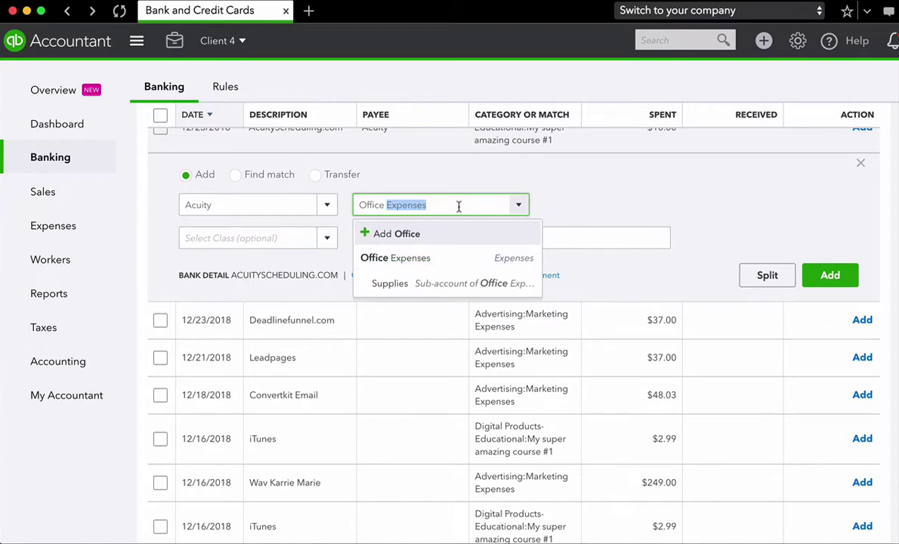
{"action": "key", "text": "BackSpace"}
{"action": "key", "text": "BackSpace"}
{"action": "key", "text": "BackSpace"}
{"action": "key", "text": "BackSpace"}
{"action": "key", "text": "BackSpace"}
{"action": "key", "text": "BackSpace"}
{"action": "key", "text": "BackSpace"}
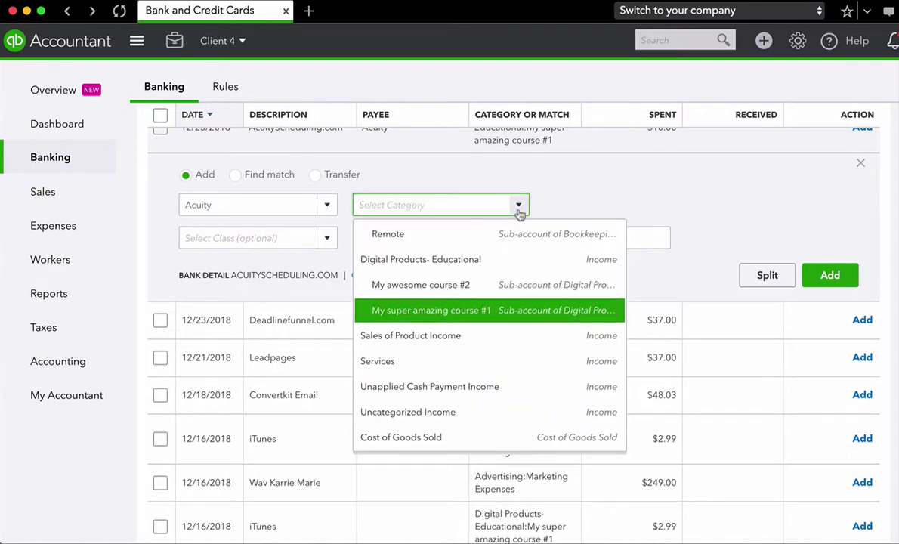
Categorize the 12/23/2018 AcuityScheduling.com transaction as Office Expenses
{"action": "left_click", "coordinate": [518, 214]}
{"action": "scroll", "coordinate": [513, 189], "scroll_direction": "up", "scroll_amount": 1}
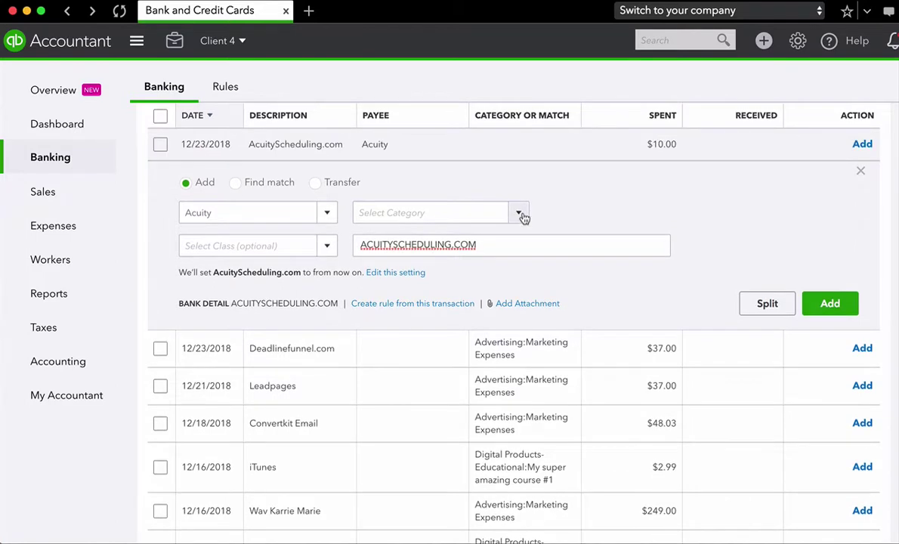
{"action": "left_click", "coordinate": [521, 215]}
{"action": "scroll", "coordinate": [478, 356], "scroll_direction": "down", "scroll_amount": 2}
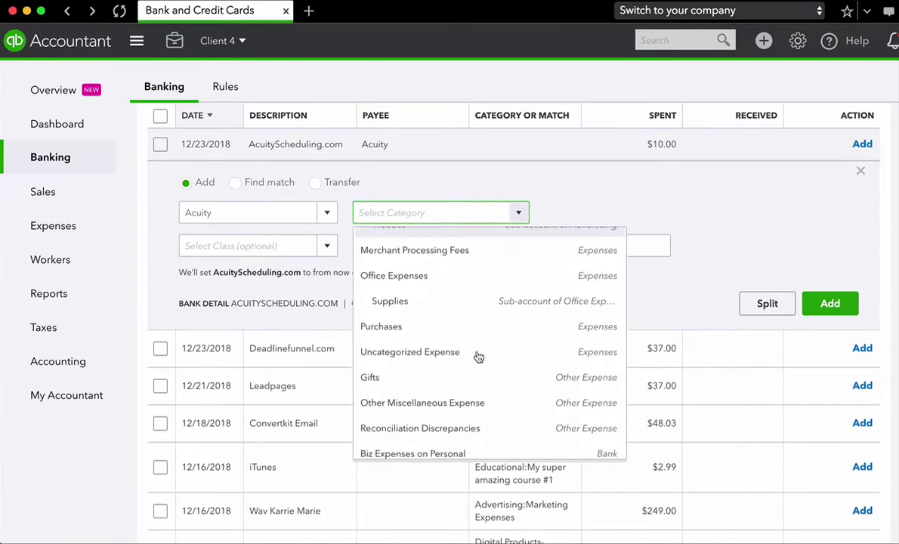
{"action": "left_click", "coordinate": [432, 278]}
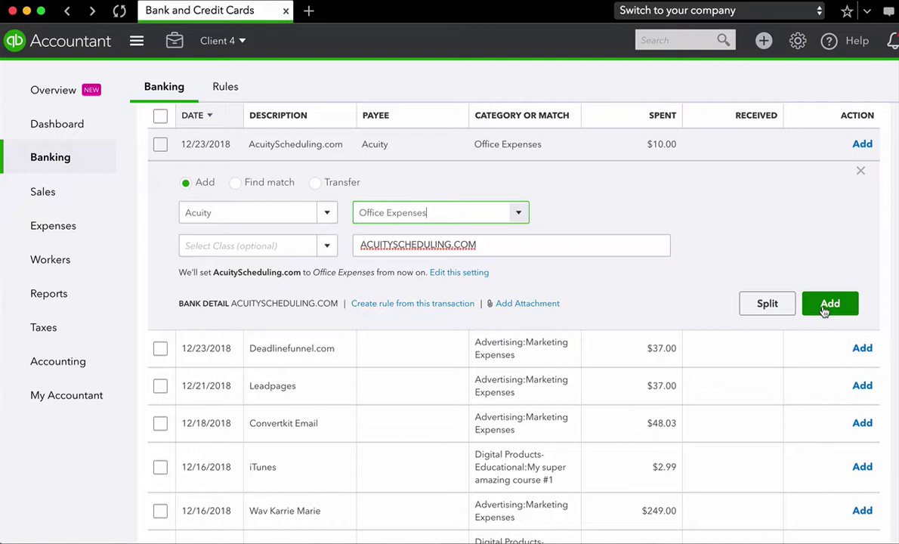
Replace the AcuityScheduling.com transaction's memo with "Scheduling Software" and add the transaction to the books
{"action": "left_click", "coordinate": [496, 247]}
{"action": "triple_click", "coordinate": [496, 247]}
{"action": "key", "text": "BackSpace"}
{"action": "type", "text": "S"}
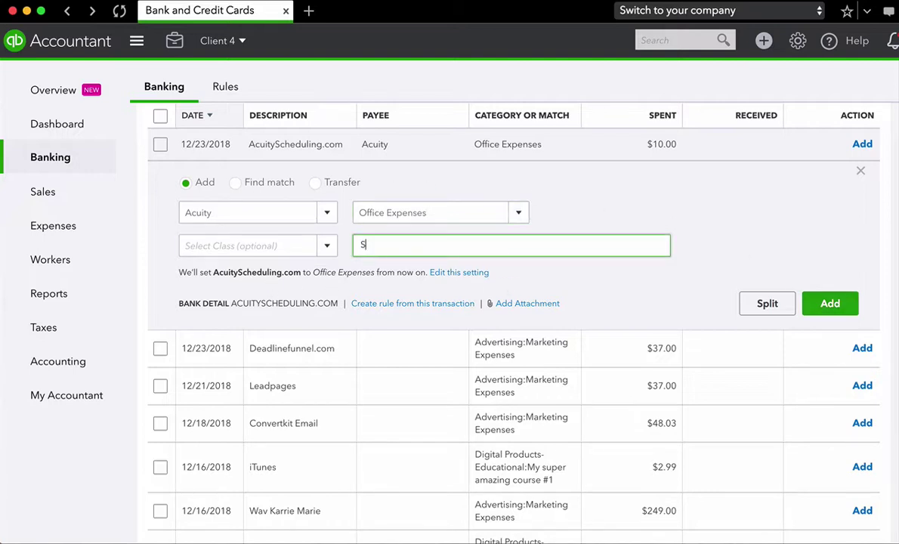
{"action": "type", "text": "cheduling Software"}
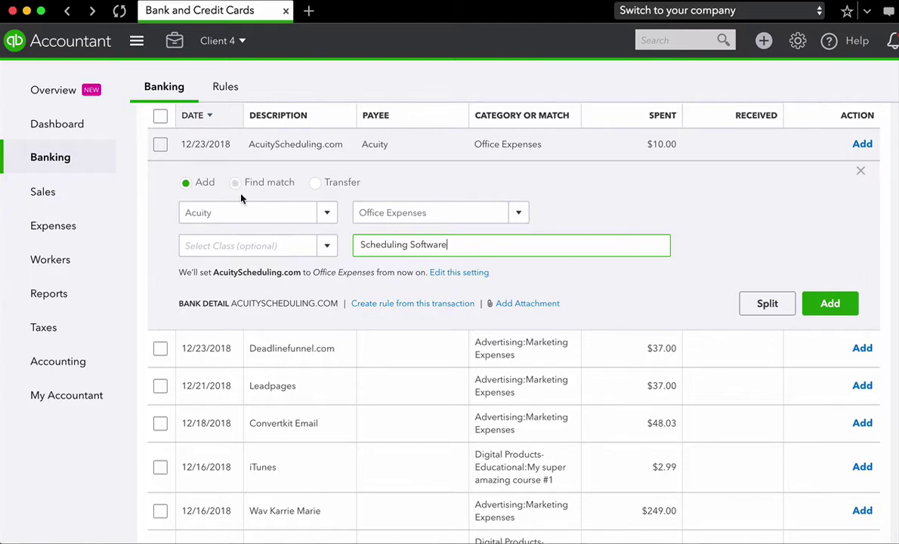
{"action": "left_click", "coordinate": [829, 306]}
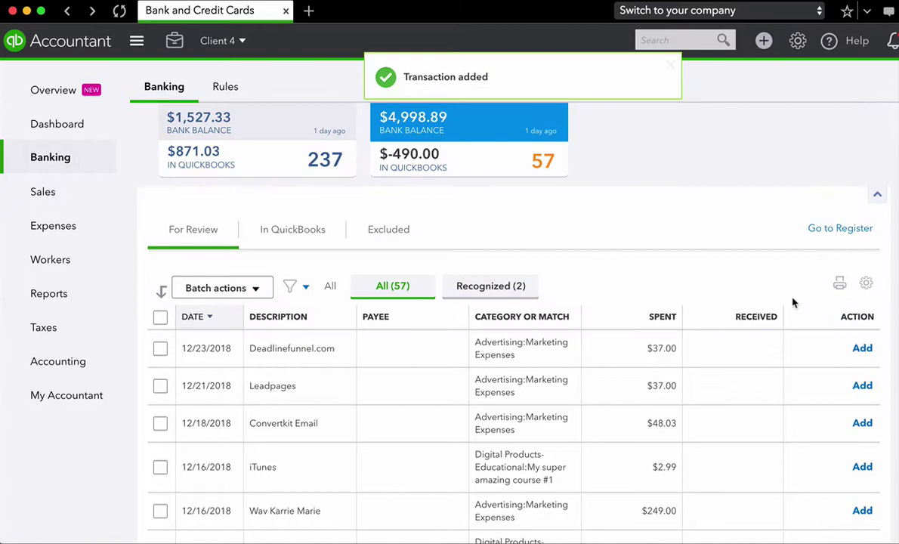
Add the 11/23/2018 and 10/23/2018 AcuityScheduling.com transactions with payee Acuity and category Office Expenses
{"action": "scroll", "coordinate": [688, 420], "scroll_direction": "down", "scroll_amount": 15}
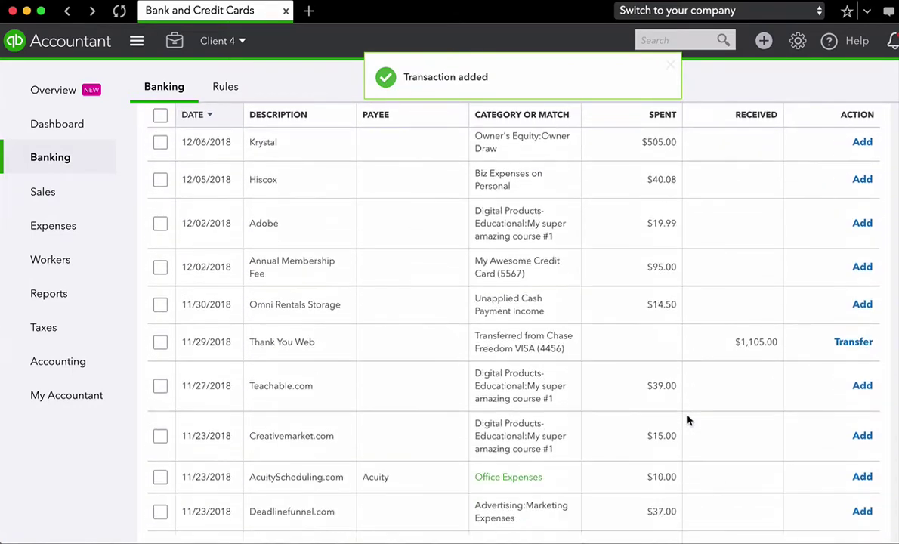
{"action": "scroll", "coordinate": [688, 420], "scroll_direction": "down", "scroll_amount": 5}
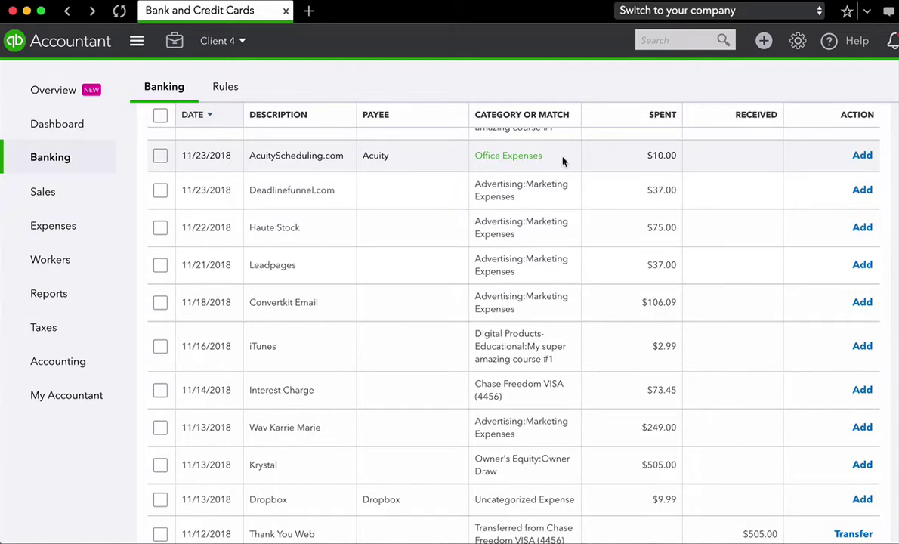
{"action": "left_click", "coordinate": [563, 162]}
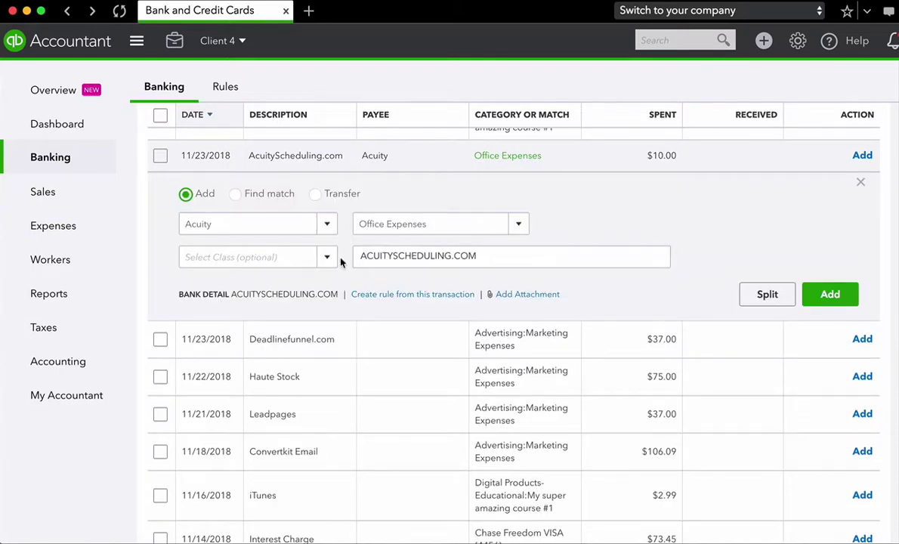
{"action": "left_click", "coordinate": [862, 185]}
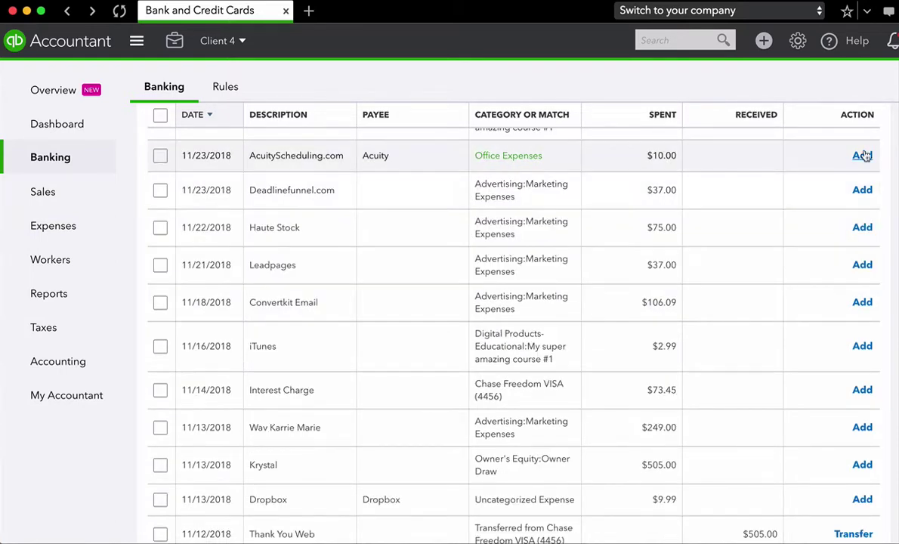
{"action": "left_click", "coordinate": [862, 155]}
{"action": "scroll", "coordinate": [648, 400], "scroll_direction": "down", "scroll_amount": 15}
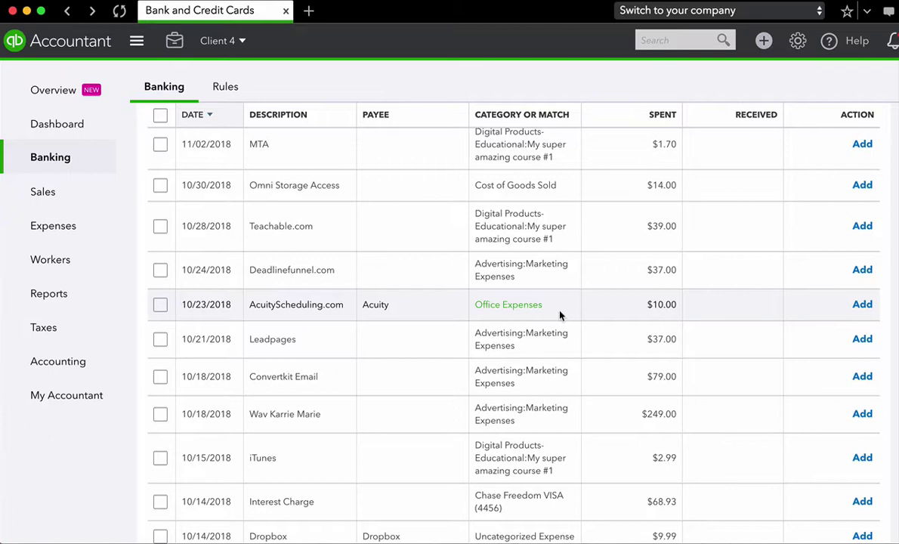
{"action": "left_click", "coordinate": [861, 306]}
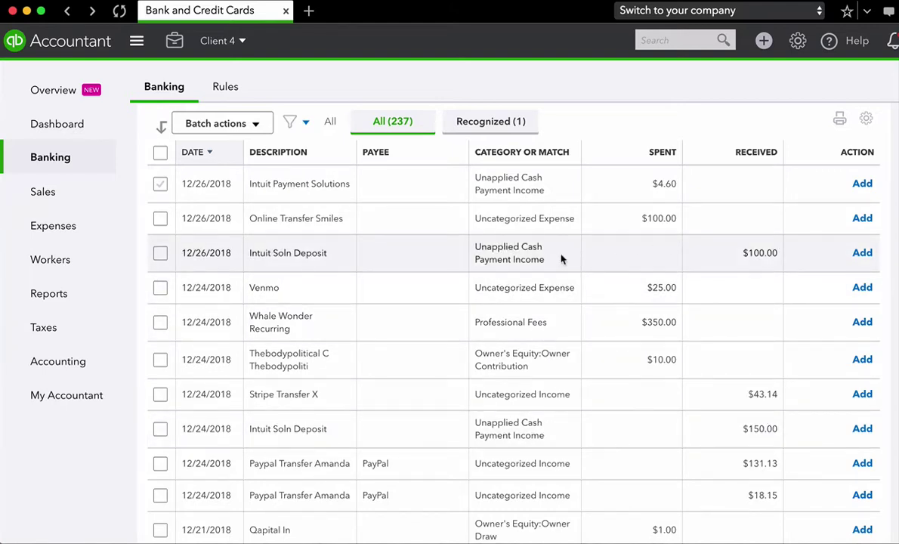
Create Ponytown as a new customer and assign it as the payee of the 12/26/2018 Intuit Soln Deposit in Business Checking
{"action": "left_click", "coordinate": [561, 259]}
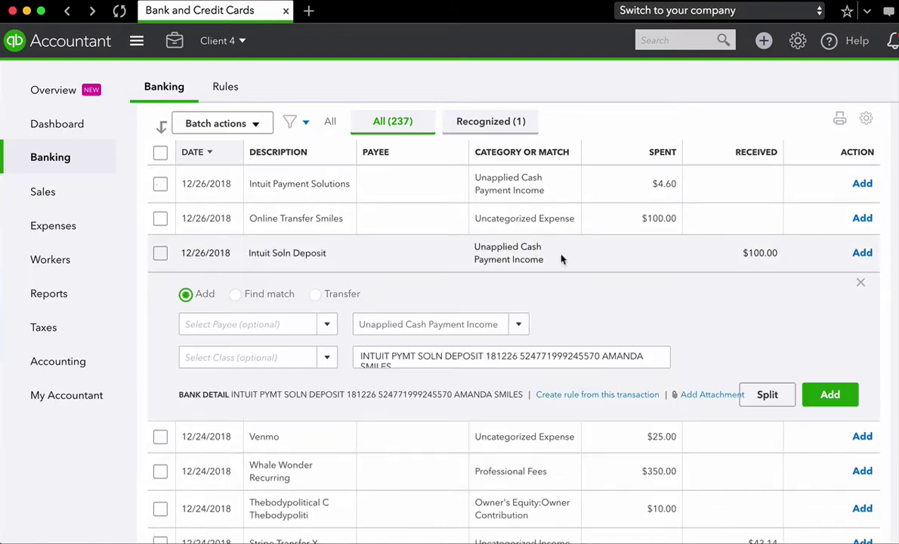
{"action": "left_click", "coordinate": [239, 324]}
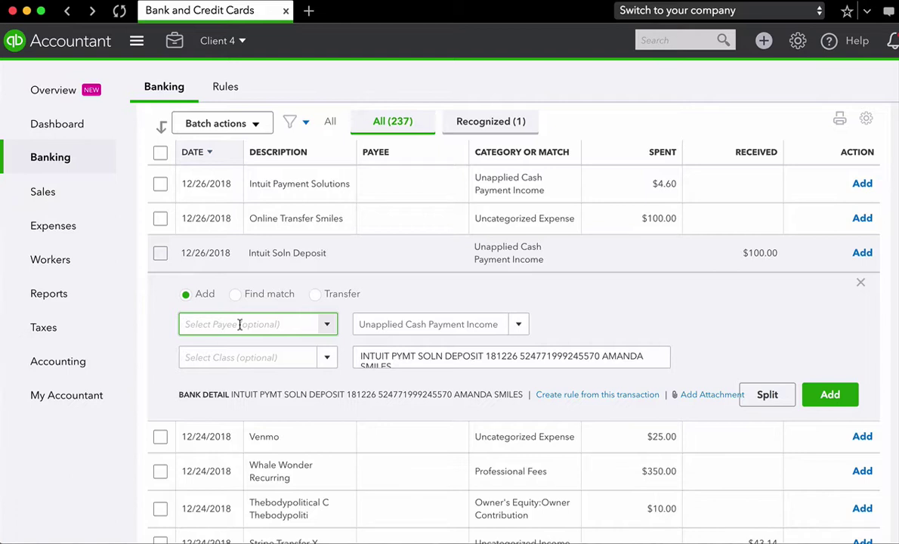
{"action": "type", "text": "Ponytown"}
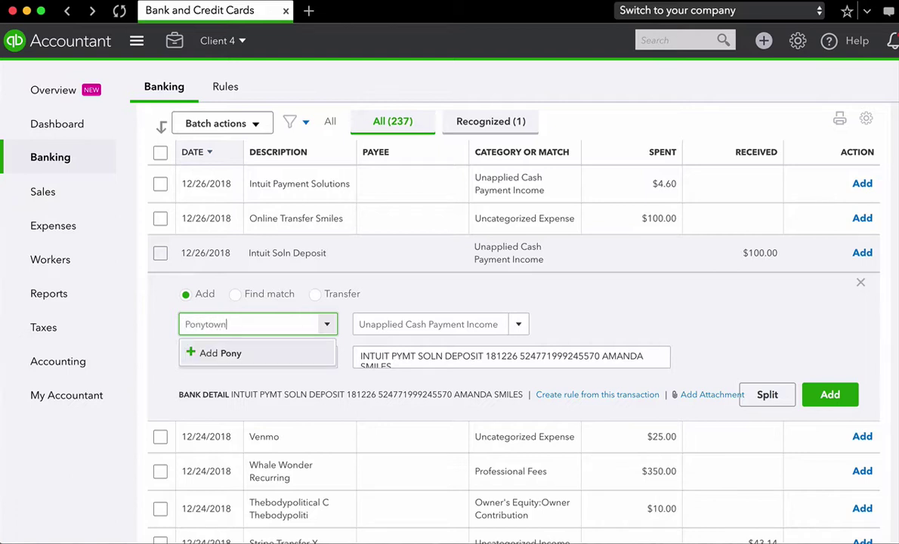
{"action": "key", "text": "Return"}
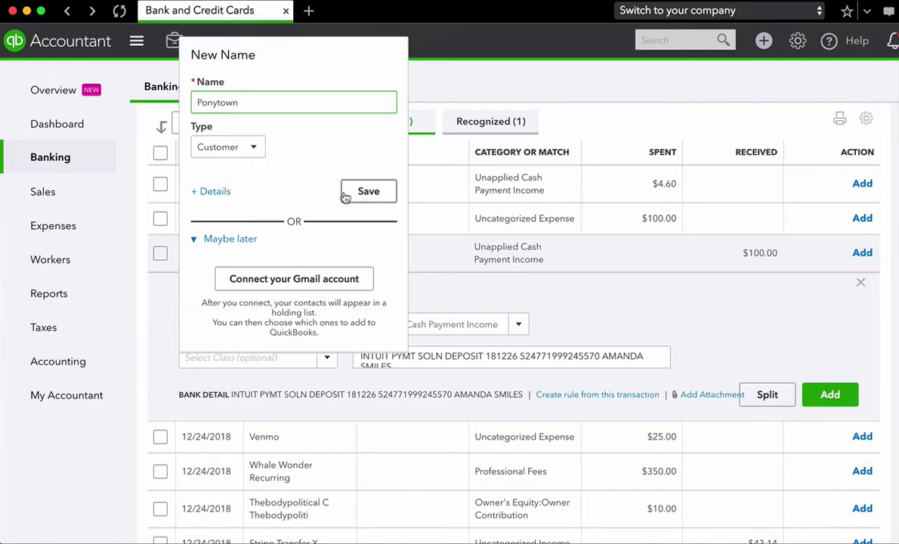
{"action": "left_click", "coordinate": [367, 191]}
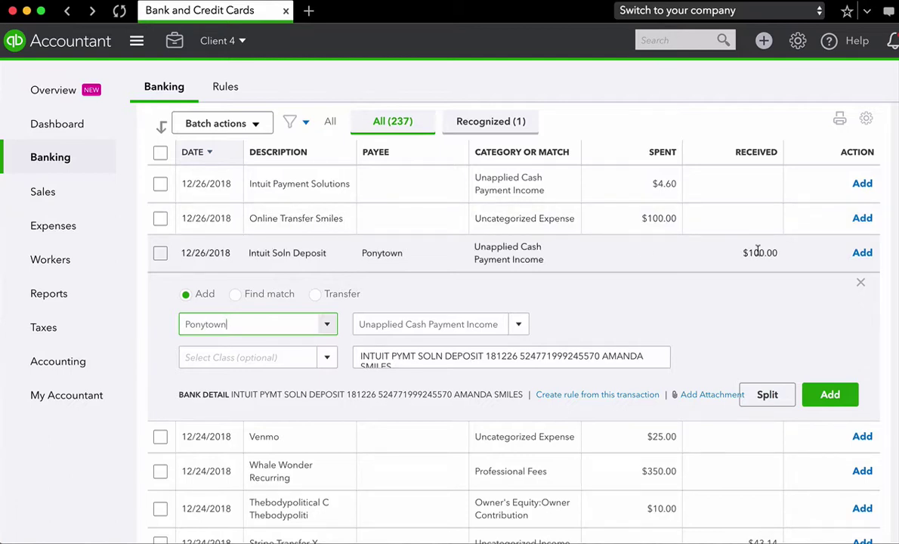
Categorize the 12/26/2018 Intuit Soln Deposit from Ponytown as Digital Products- Educational:My awesome course #2
{"action": "left_click", "coordinate": [519, 326]}
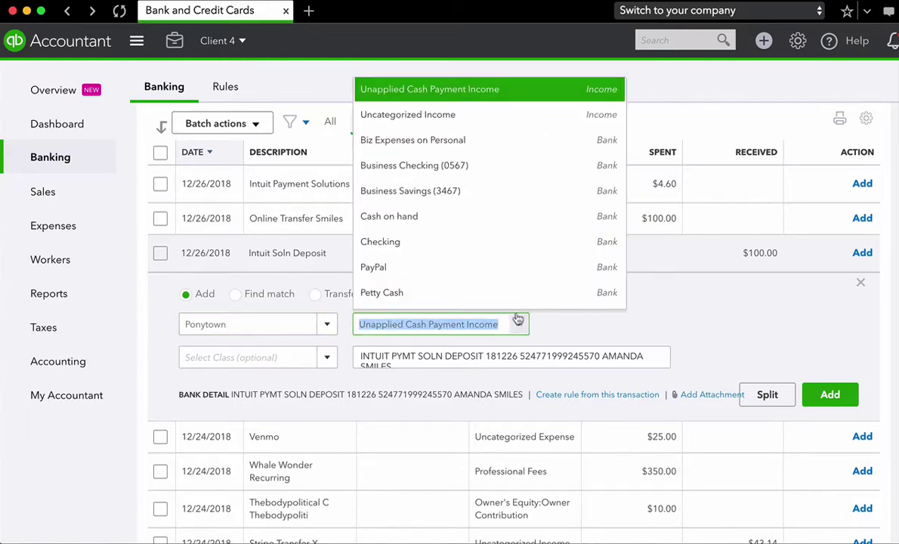
{"action": "scroll", "coordinate": [494, 198], "scroll_direction": "down", "scroll_amount": 10}
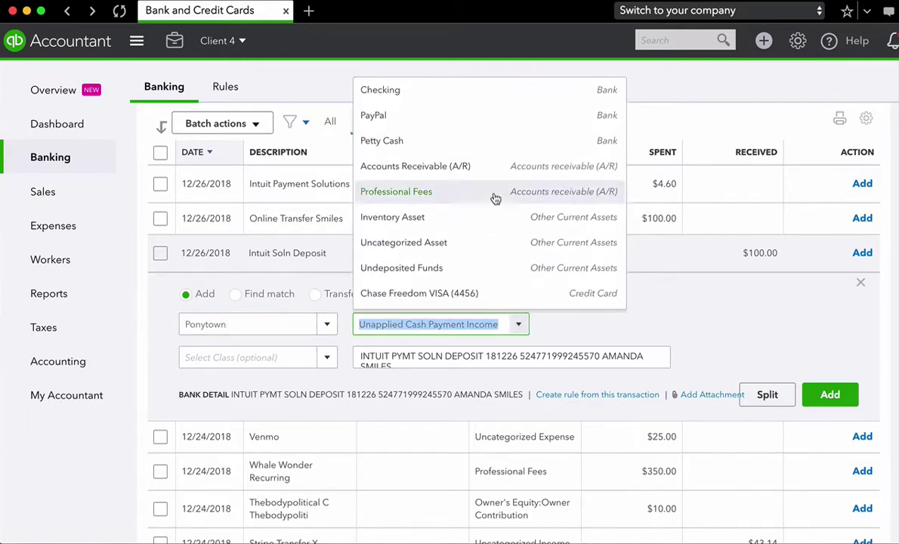
{"action": "scroll", "coordinate": [495, 198], "scroll_direction": "down", "scroll_amount": 8}
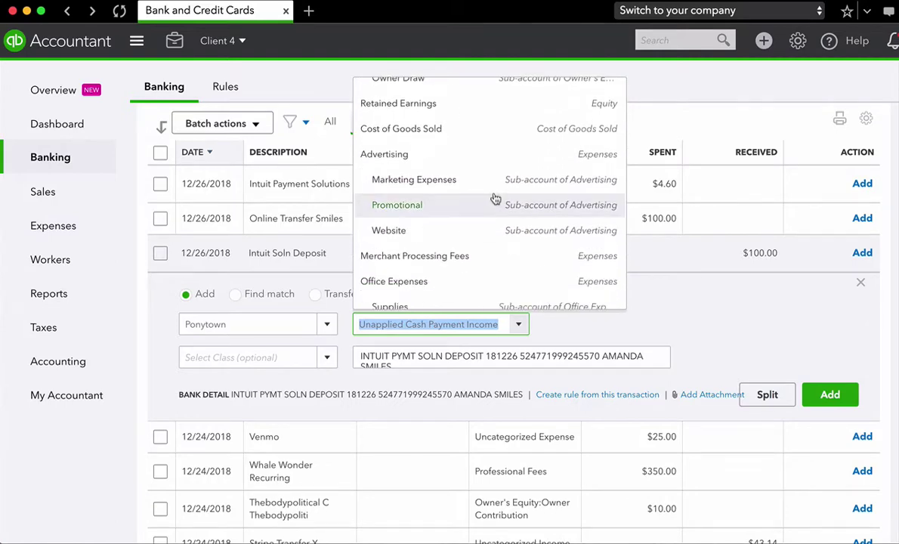
{"action": "scroll", "coordinate": [495, 198], "scroll_direction": "up", "scroll_amount": 15}
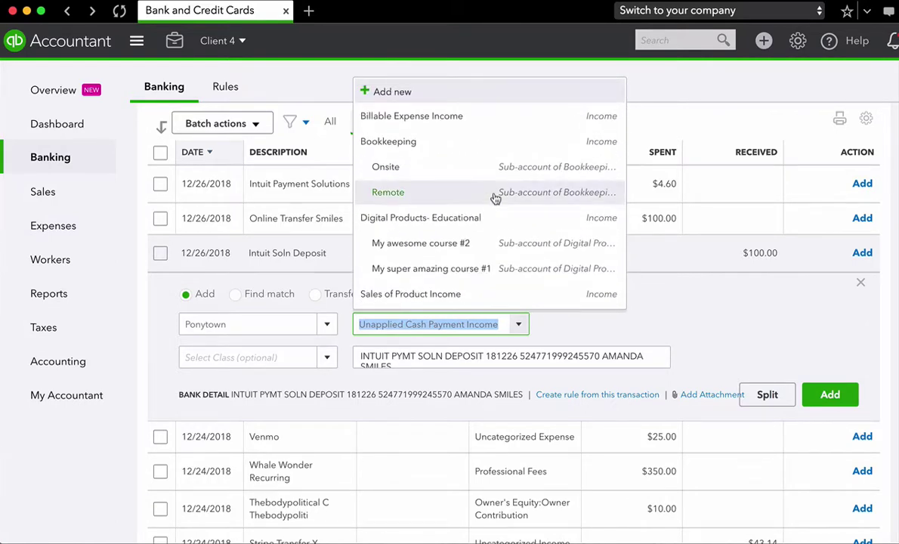
{"action": "left_click", "coordinate": [471, 243]}
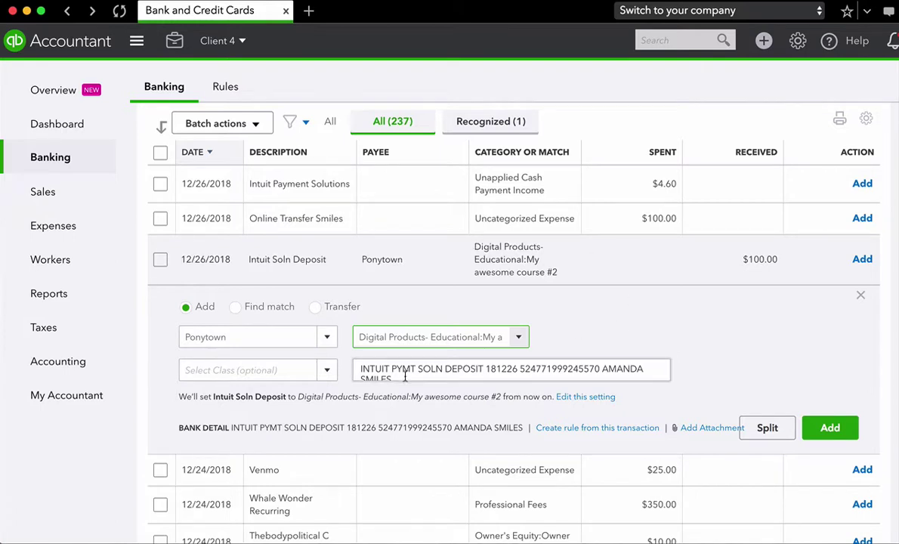
Replace the Ponytown deposit's memo with "Big sale on Friday" and add the transaction to the books
{"action": "left_click_drag", "start_coordinate": [405, 376], "coordinate": [353, 363]}
{"action": "key", "text": "BackSpace"}
{"action": "type", "text": "Big sale on Friday"}
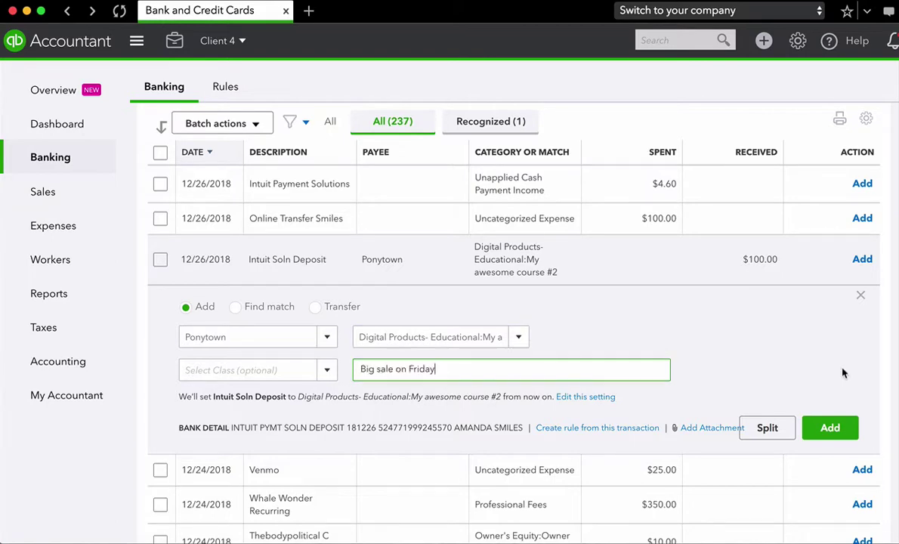
{"action": "left_click", "coordinate": [834, 430]}
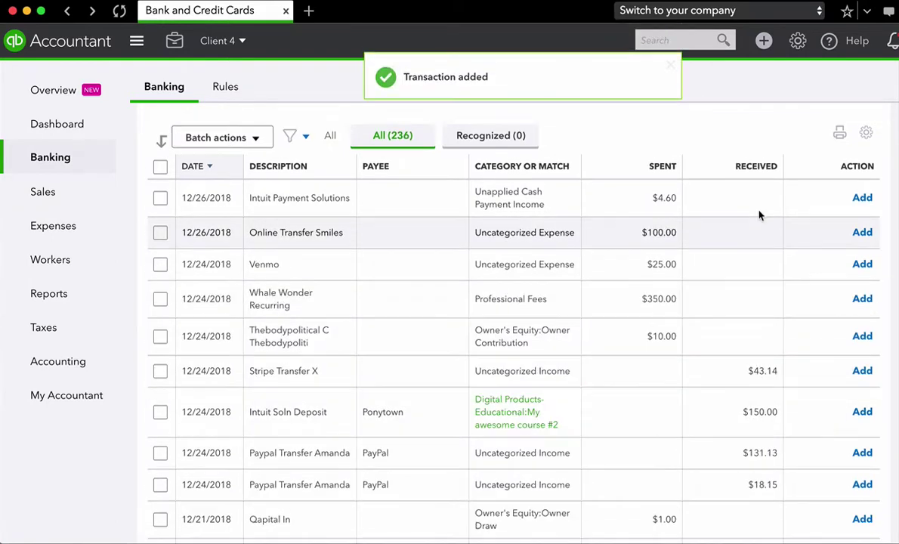
Open the Business Checking register and check the 12/26/2018 Ponytown deposit entry
{"action": "scroll", "coordinate": [759, 213], "scroll_direction": "down", "scroll_amount": 4}
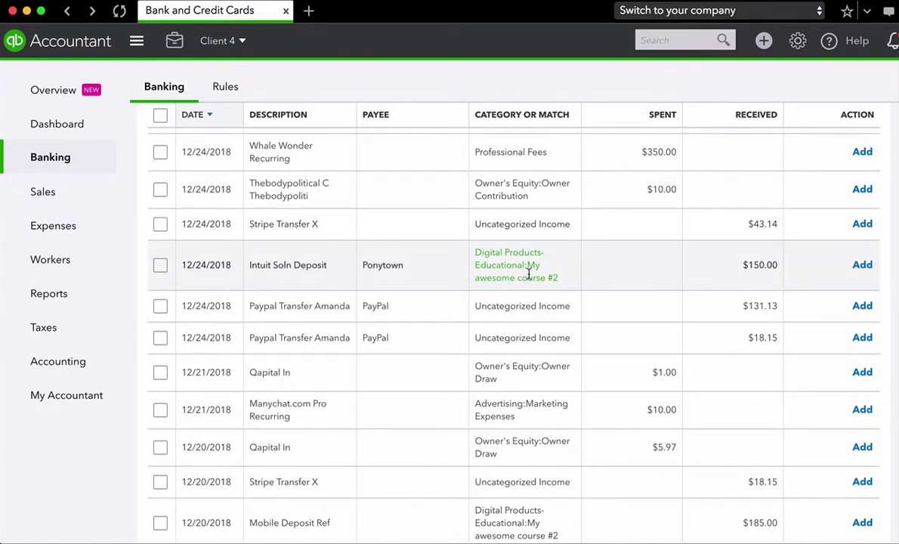
{"action": "scroll", "coordinate": [528, 275], "scroll_direction": "up", "scroll_amount": 5}
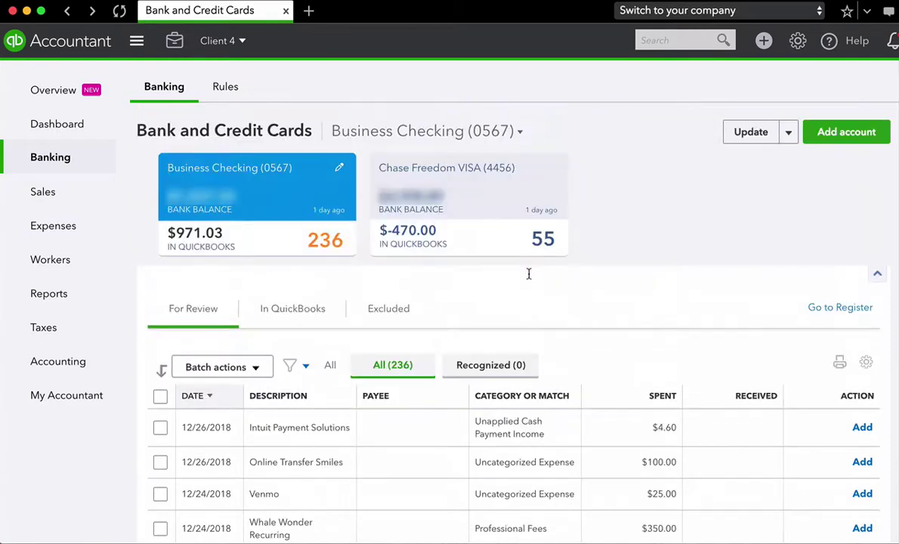
{"action": "left_click", "coordinate": [838, 309]}
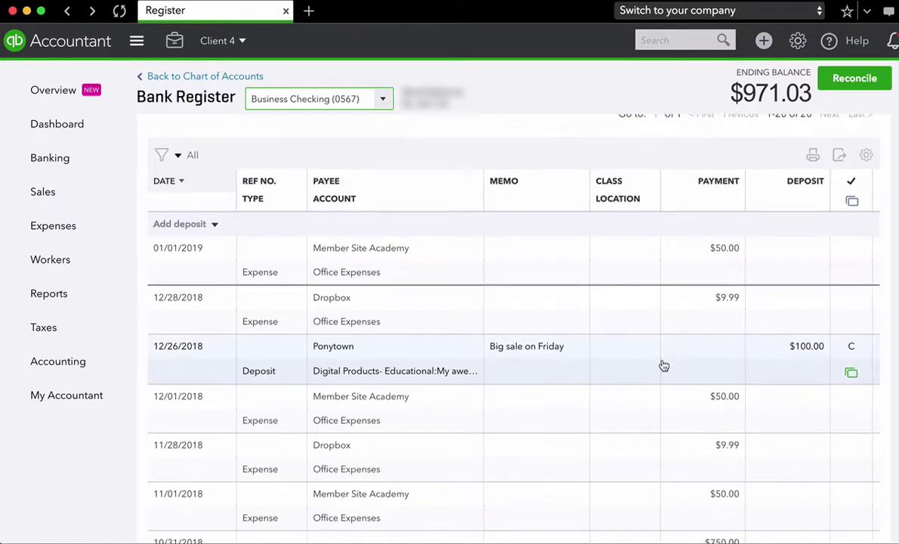
{"action": "scroll", "coordinate": [663, 366], "scroll_direction": "down", "scroll_amount": 2}
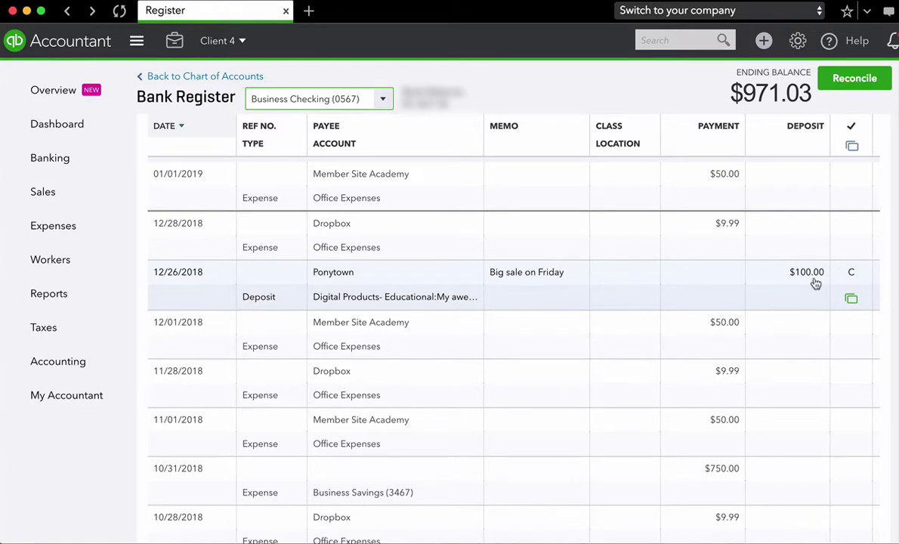
{"action": "scroll", "coordinate": [816, 283], "scroll_direction": "up", "scroll_amount": 2}
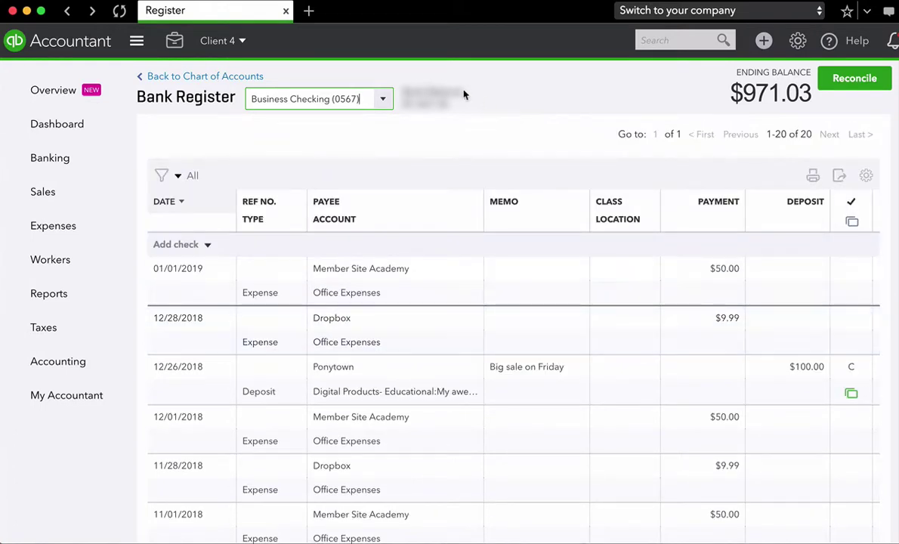
Switch the register to the Chase Freedom VISA credit card account to view its Acuity entries
{"action": "left_click", "coordinate": [381, 99]}
{"action": "scroll", "coordinate": [371, 232], "scroll_direction": "down", "scroll_amount": 3}
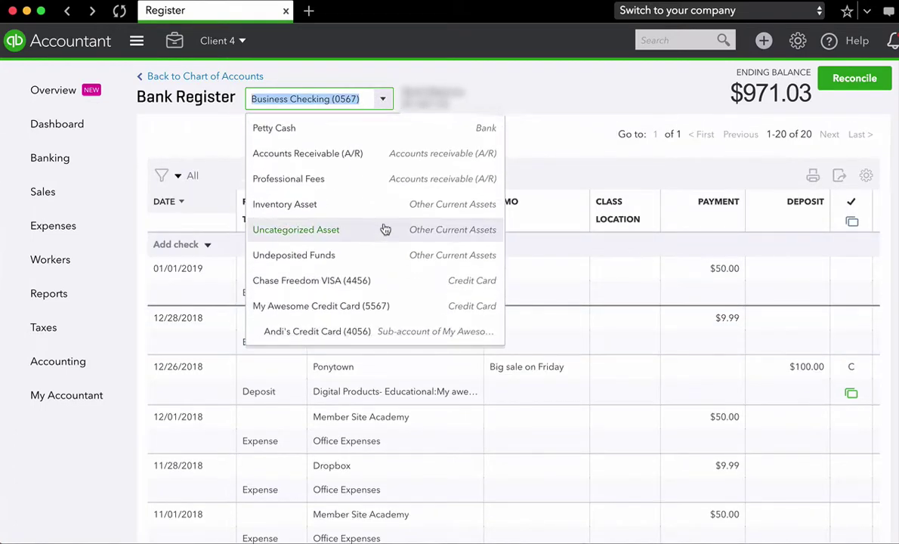
{"action": "left_click", "coordinate": [372, 284]}
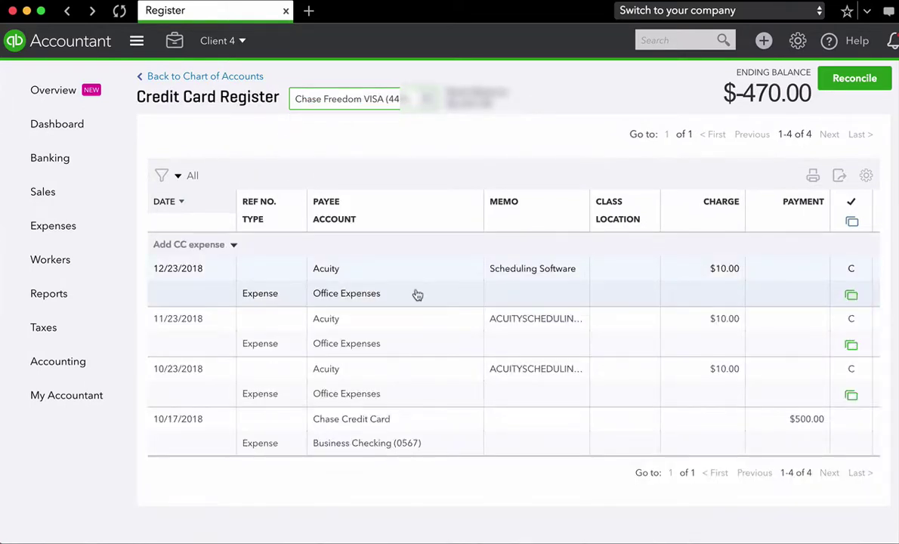